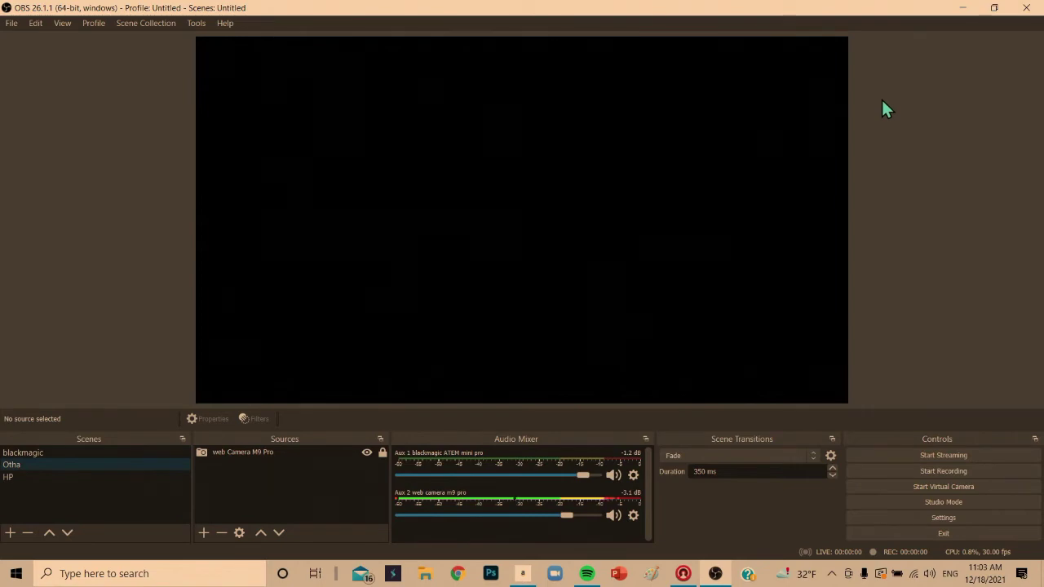
Switch to Facebook in the browser and create a live video of the Go live type
{"action": "left_click", "coordinate": [959, 10]}
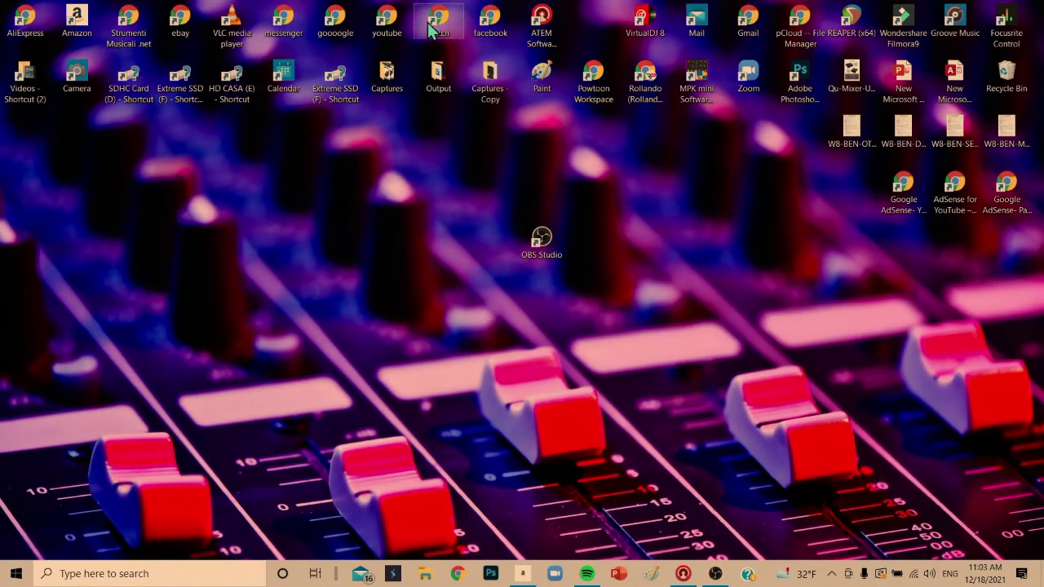
{"action": "double_click", "coordinate": [494, 22]}
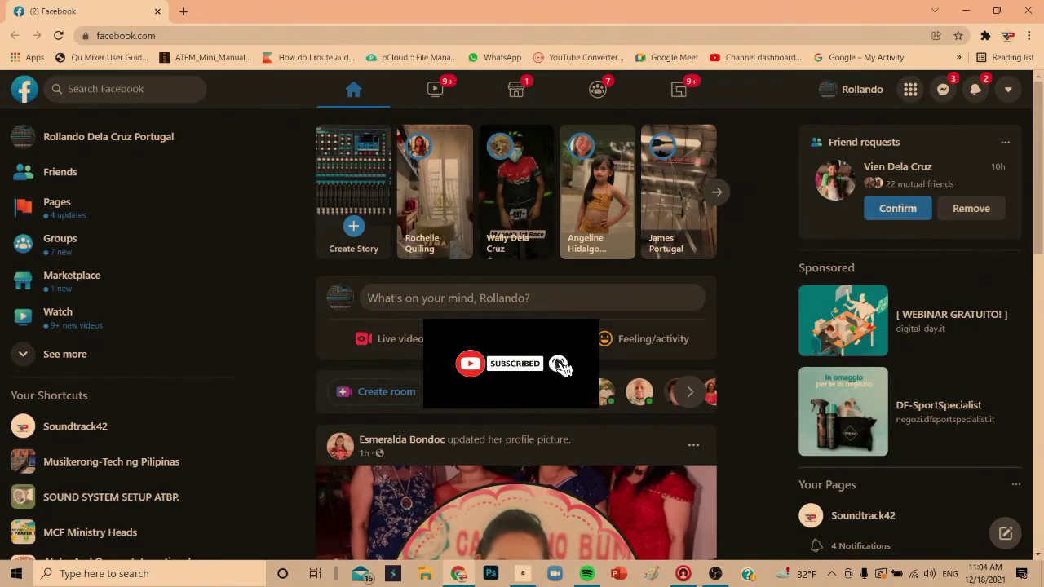
{"action": "scroll", "coordinate": [515, 327], "scroll_direction": "down", "scroll_amount": 2}
{"action": "scroll", "coordinate": [515, 327], "scroll_direction": "up", "scroll_amount": 2}
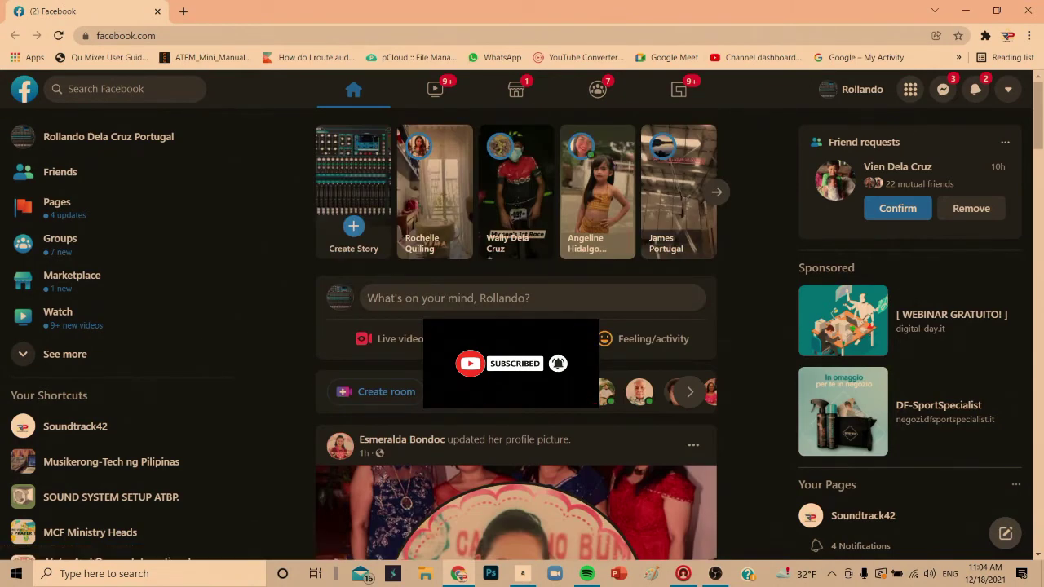
{"action": "left_click", "coordinate": [383, 346]}
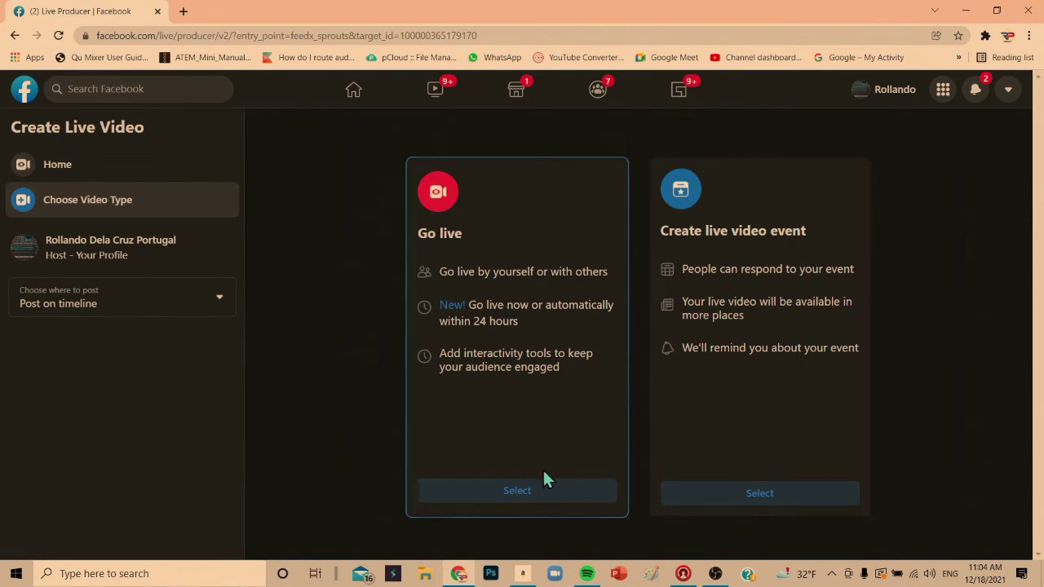
{"action": "left_click", "coordinate": [509, 492]}
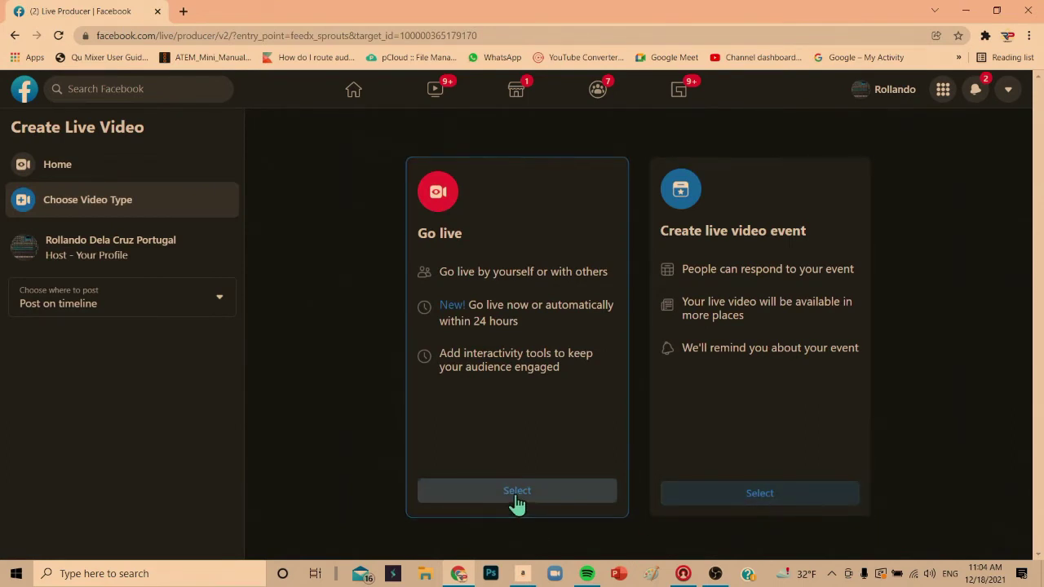
{"action": "left_click", "coordinate": [517, 493]}
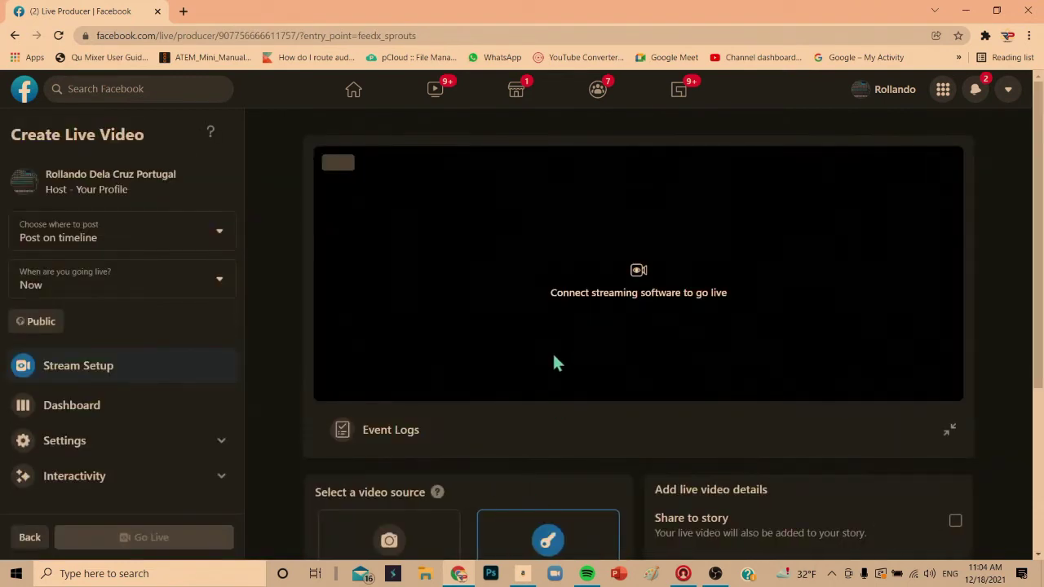
Dismiss the tips covering Streaming Software Setup and copy the full stream key
{"action": "scroll", "coordinate": [554, 361], "scroll_direction": "down", "scroll_amount": 3}
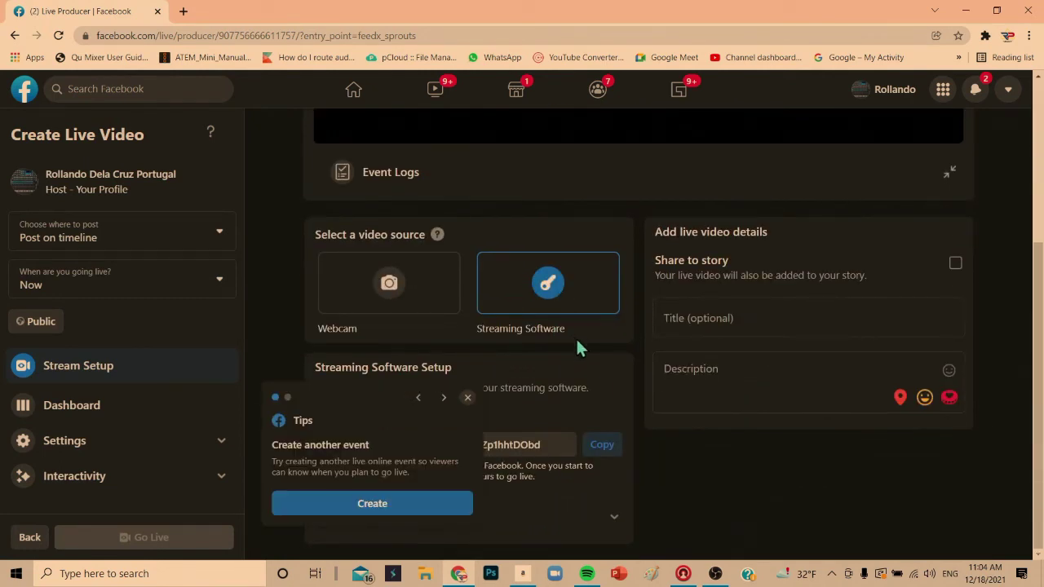
{"action": "left_click", "coordinate": [466, 399]}
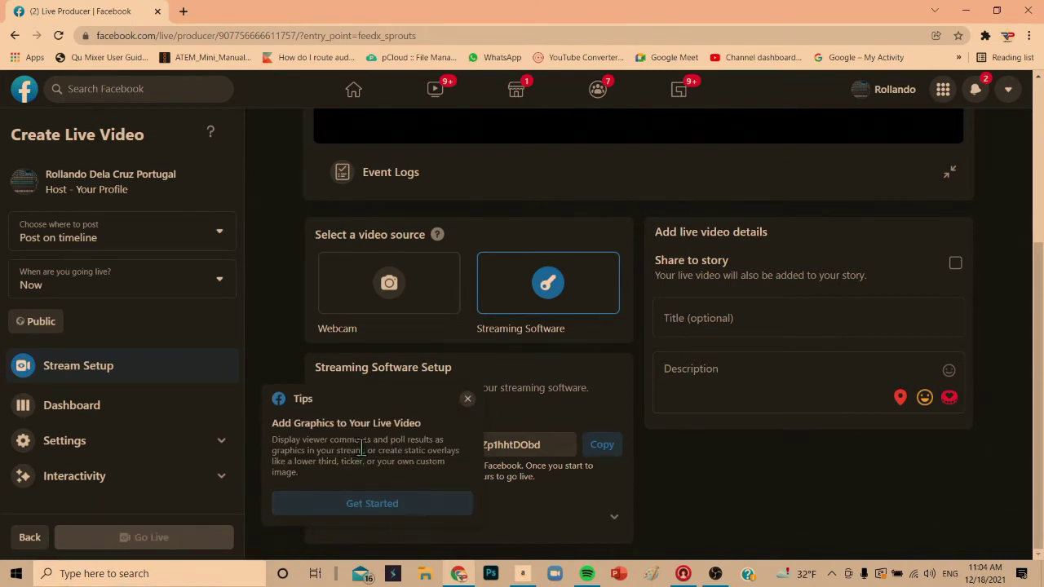
{"action": "left_click", "coordinate": [468, 403]}
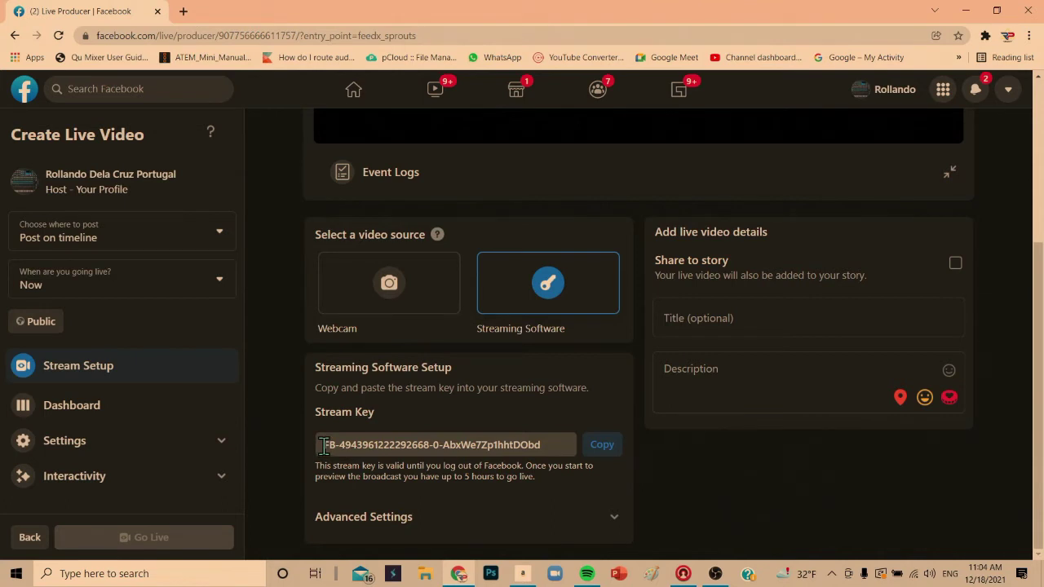
{"action": "left_click_drag", "start_coordinate": [323, 446], "coordinate": [545, 447]}
{"action": "right_click", "coordinate": [545, 447]}
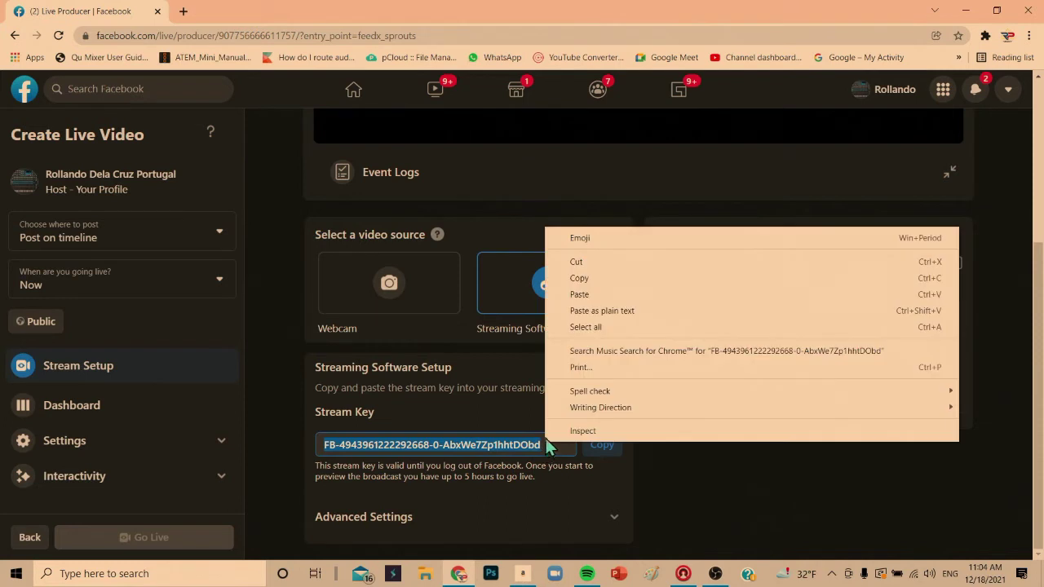
{"action": "left_click", "coordinate": [579, 279]}
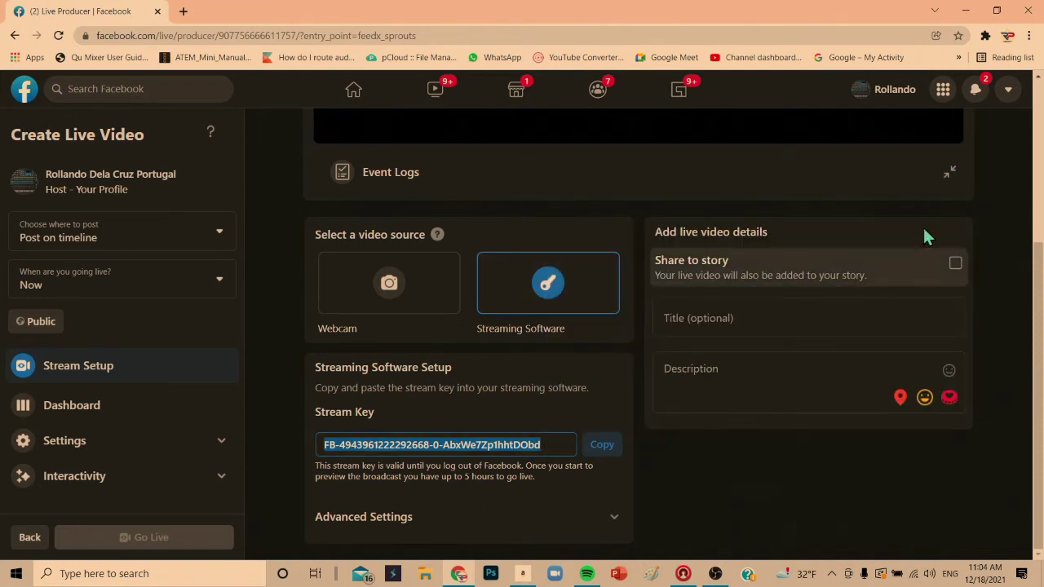
Switch to OBS, replace the stream key in the Stream settings with the copied Facebook Live key, and apply the change
{"action": "left_click", "coordinate": [964, 10]}
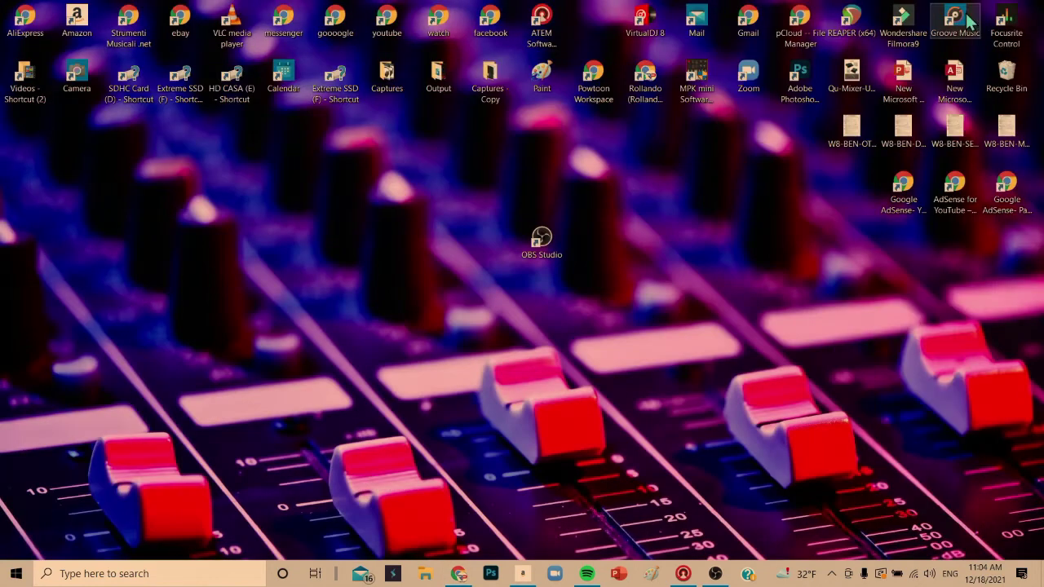
{"action": "left_click", "coordinate": [714, 574]}
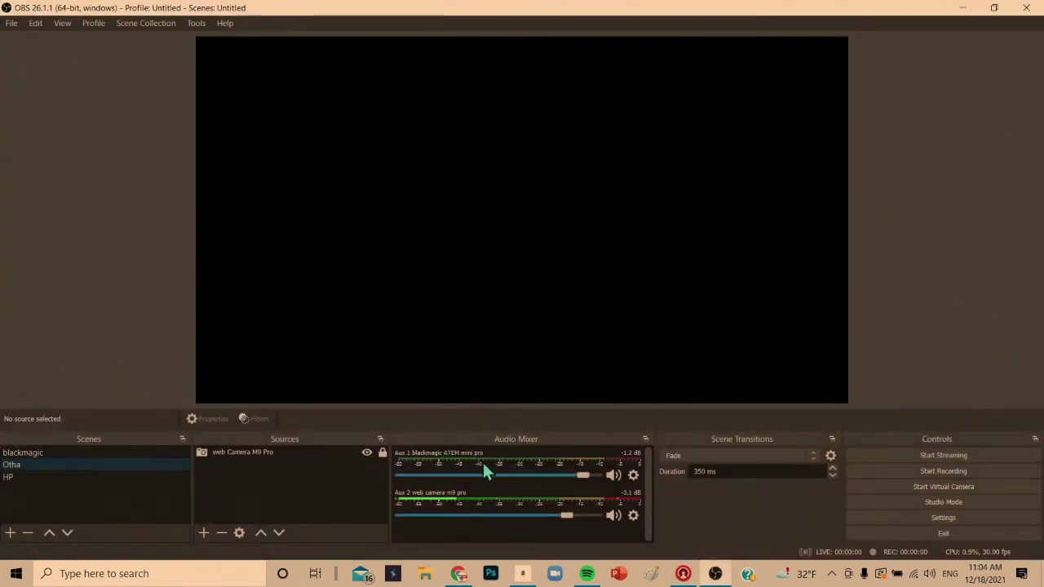
{"action": "left_click", "coordinate": [944, 519]}
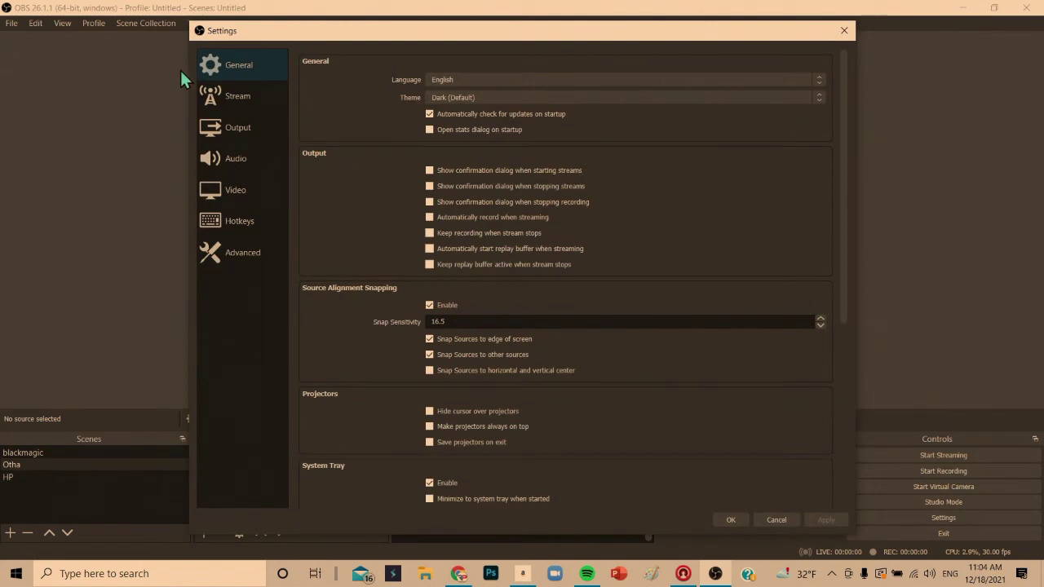
{"action": "left_click", "coordinate": [221, 92]}
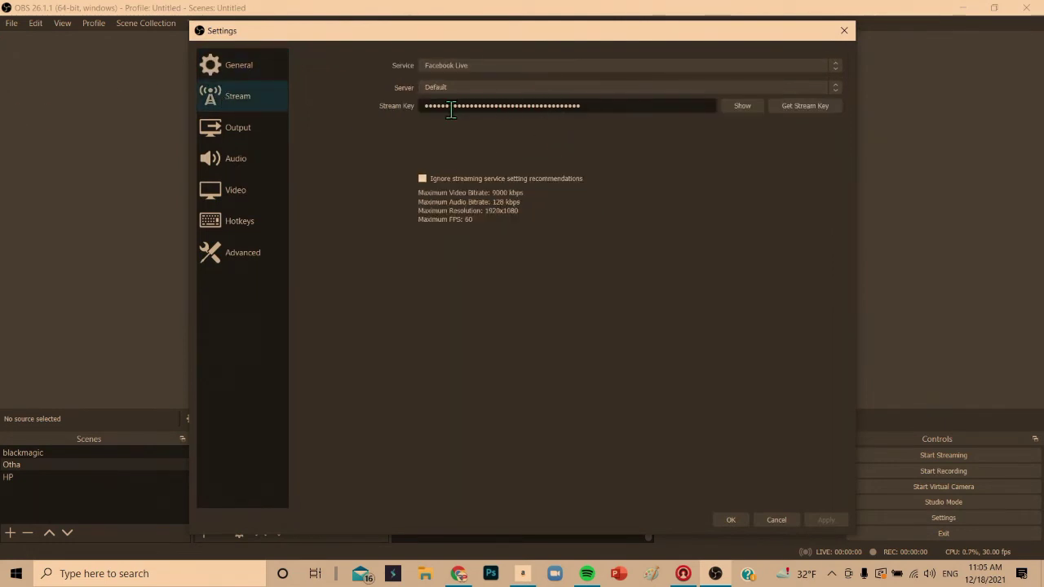
{"action": "left_click_drag", "start_coordinate": [422, 106], "coordinate": [582, 105]}
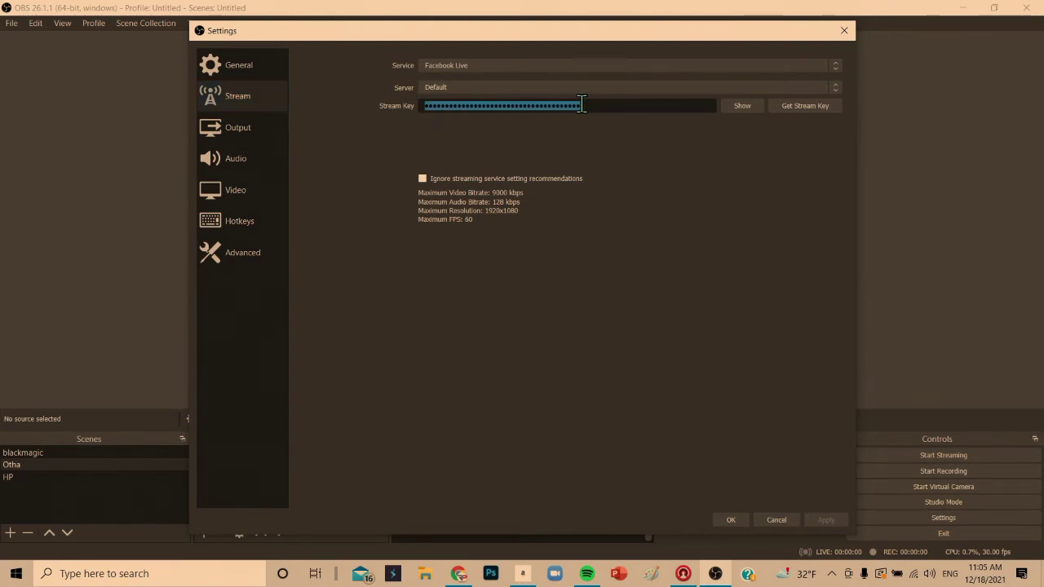
{"action": "right_click", "coordinate": [561, 107]}
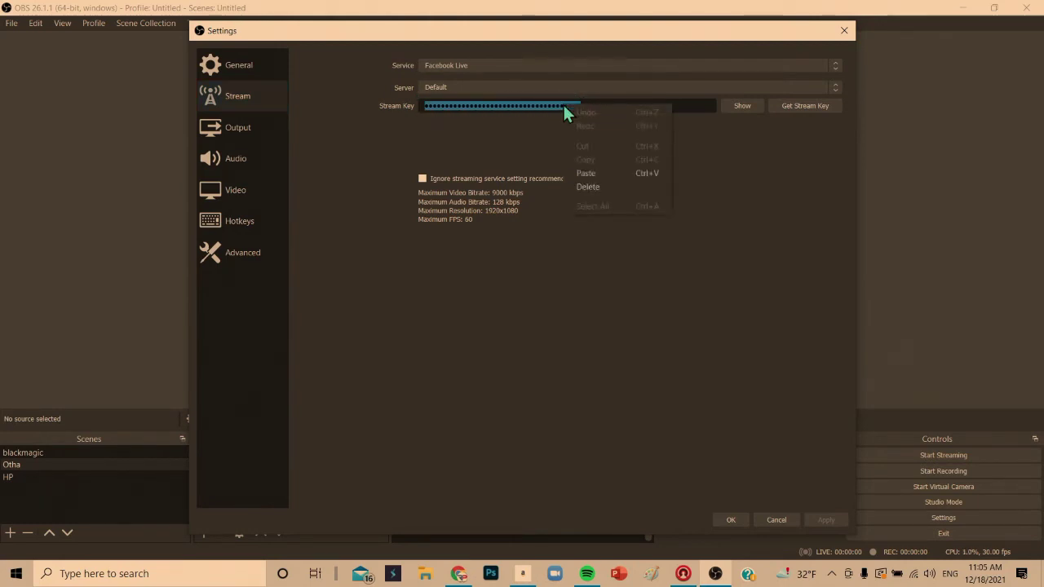
{"action": "left_click", "coordinate": [584, 174]}
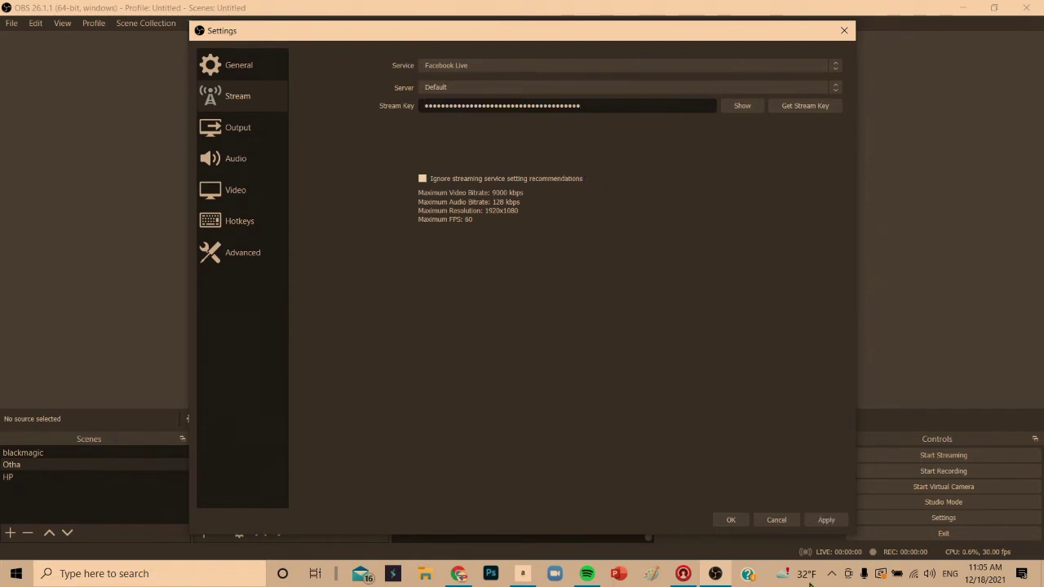
{"action": "left_click", "coordinate": [827, 521]}
{"action": "left_click", "coordinate": [731, 519]}
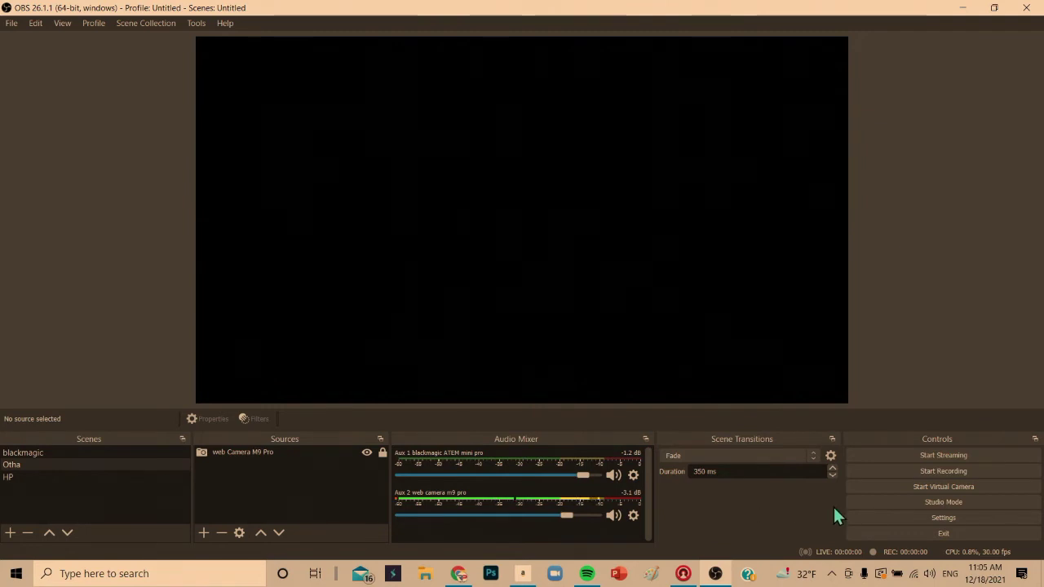
Start streaming from OBS and switch back to the Facebook Live Producer page
{"action": "left_click", "coordinate": [939, 457]}
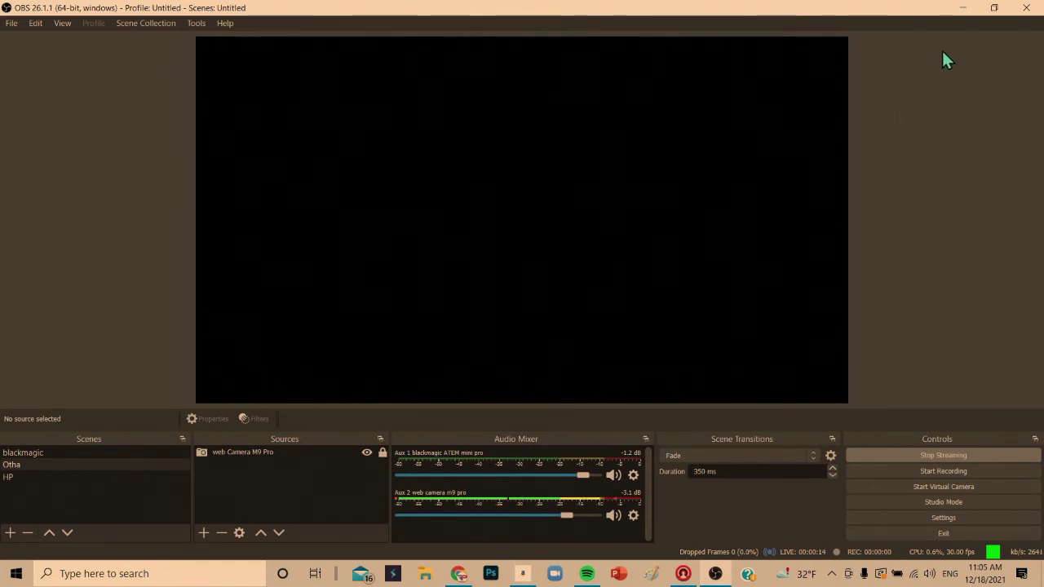
{"action": "left_click", "coordinate": [963, 14]}
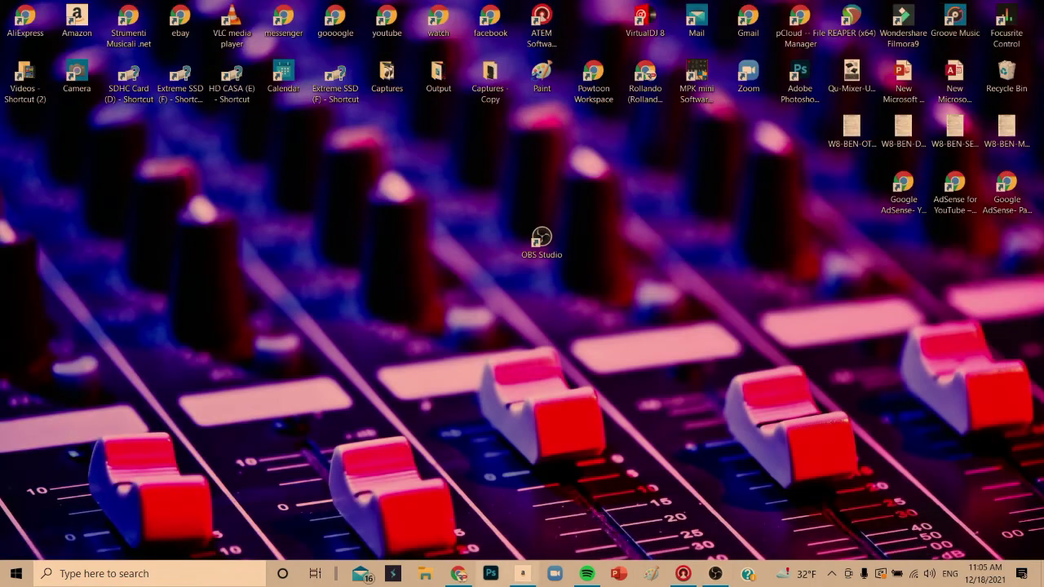
{"action": "left_click", "coordinate": [459, 574]}
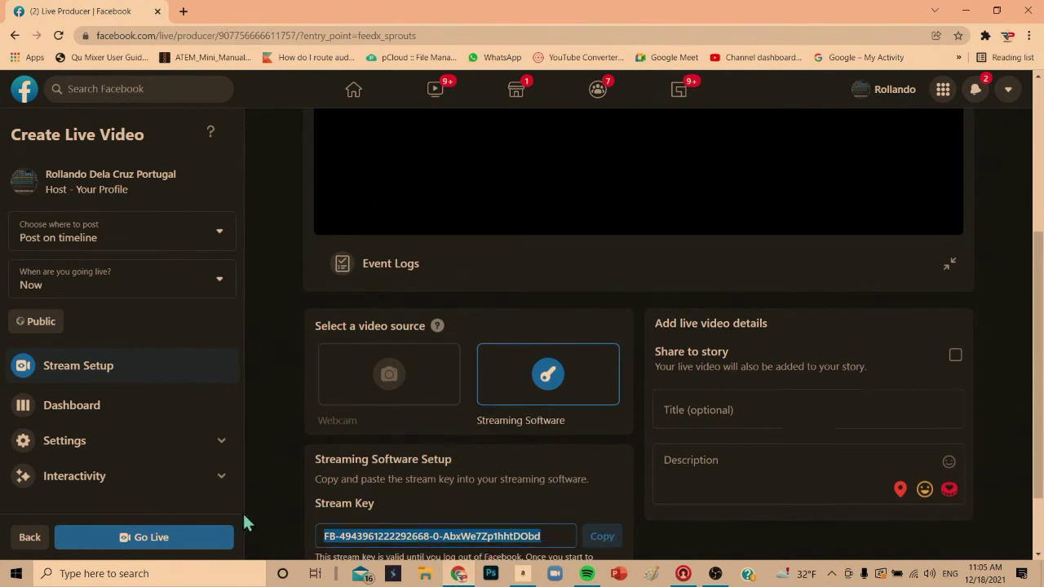
Check the incoming video preview and stream setup on the Create Live Video page, and close the page
{"action": "scroll", "coordinate": [245, 522], "scroll_direction": "down", "scroll_amount": 2}
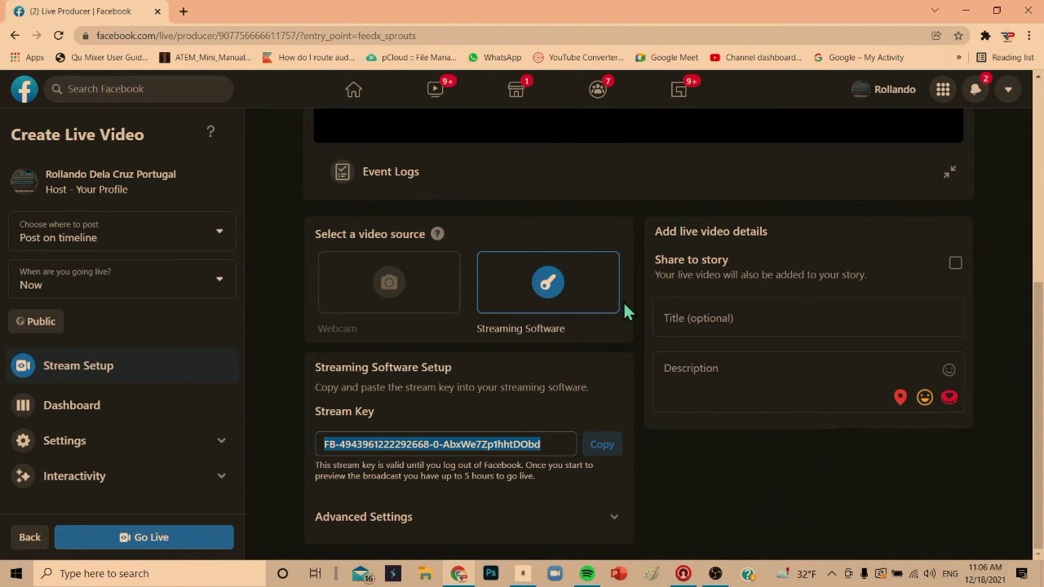
{"action": "scroll", "coordinate": [627, 310], "scroll_direction": "up", "scroll_amount": 5}
{"action": "scroll", "coordinate": [625, 308], "scroll_direction": "down", "scroll_amount": 3}
{"action": "scroll", "coordinate": [625, 310], "scroll_direction": "up", "scroll_amount": 3}
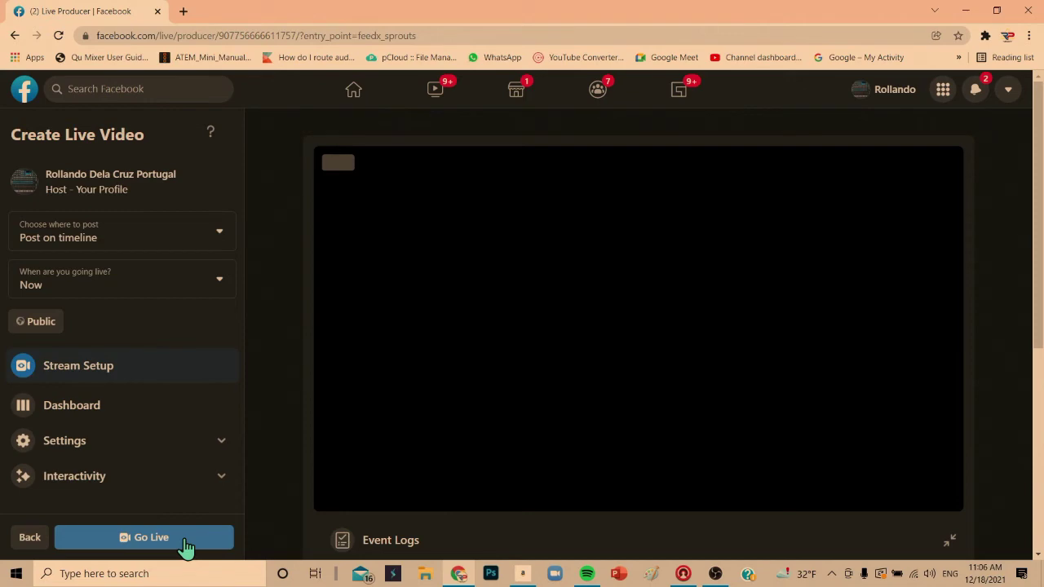
{"action": "left_click", "coordinate": [158, 11]}
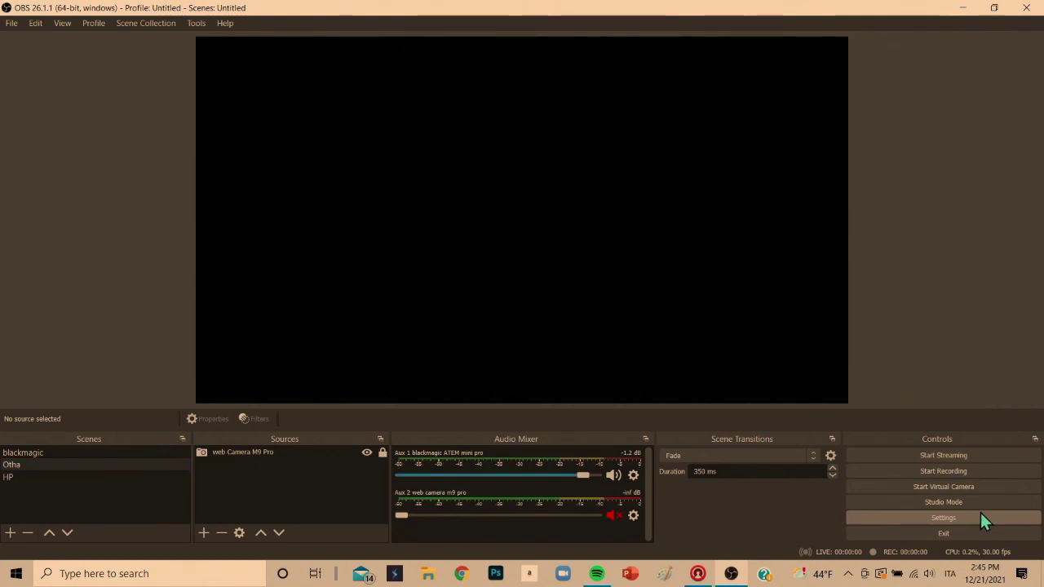
In the OBS Stream settings, choose YouTube - RTMPS as the streaming service and reopen the list of services
{"action": "left_click", "coordinate": [987, 514]}
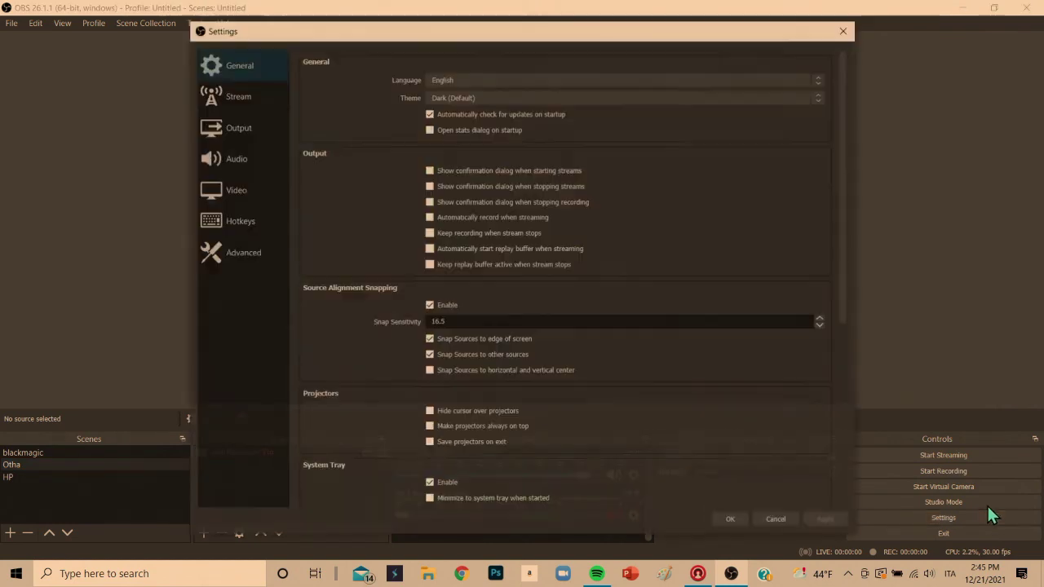
{"action": "left_click", "coordinate": [214, 98]}
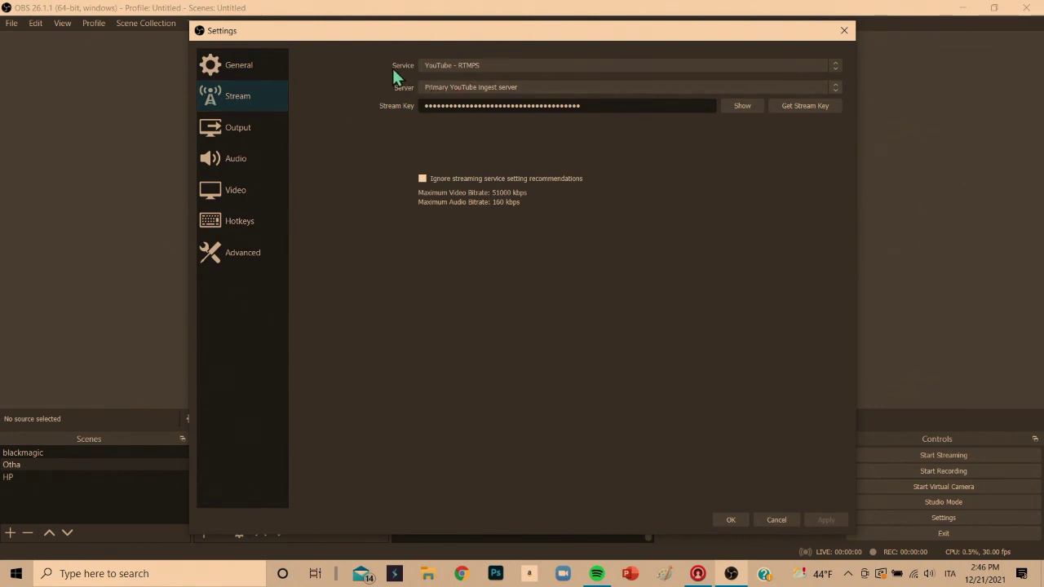
{"action": "left_click", "coordinate": [833, 69]}
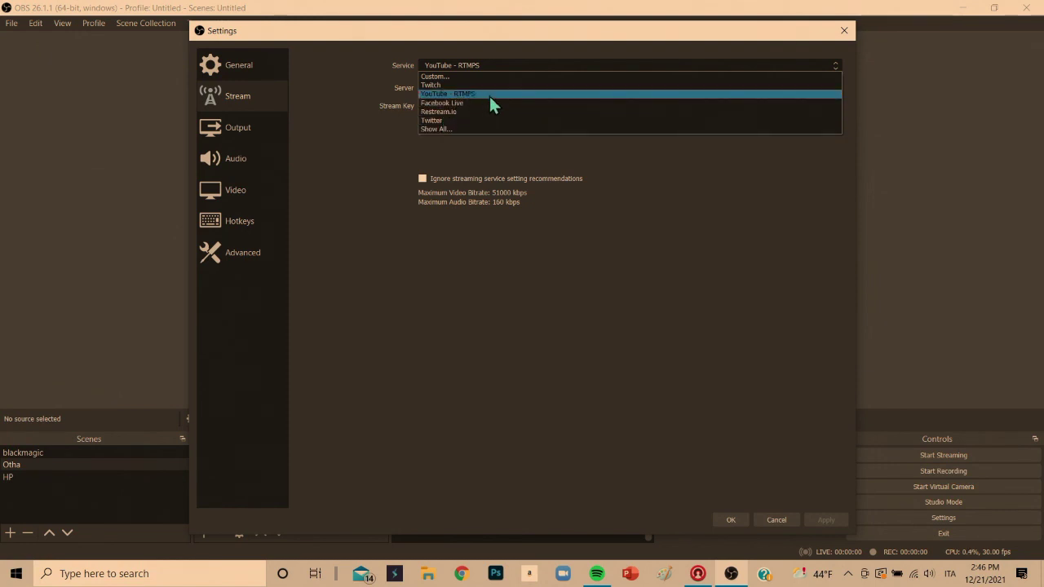
{"action": "left_click", "coordinate": [551, 95]}
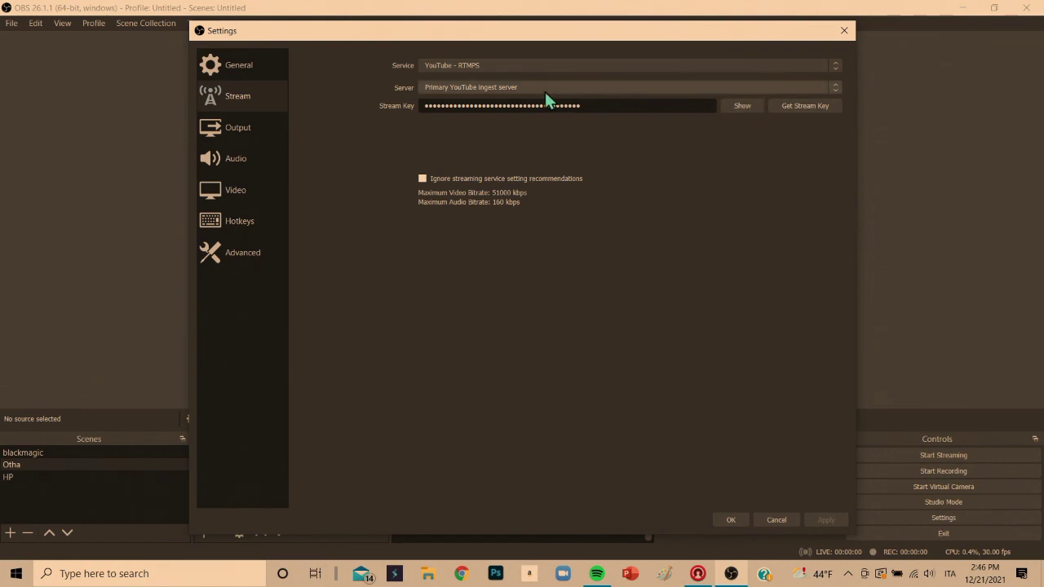
{"action": "left_click", "coordinate": [834, 74]}
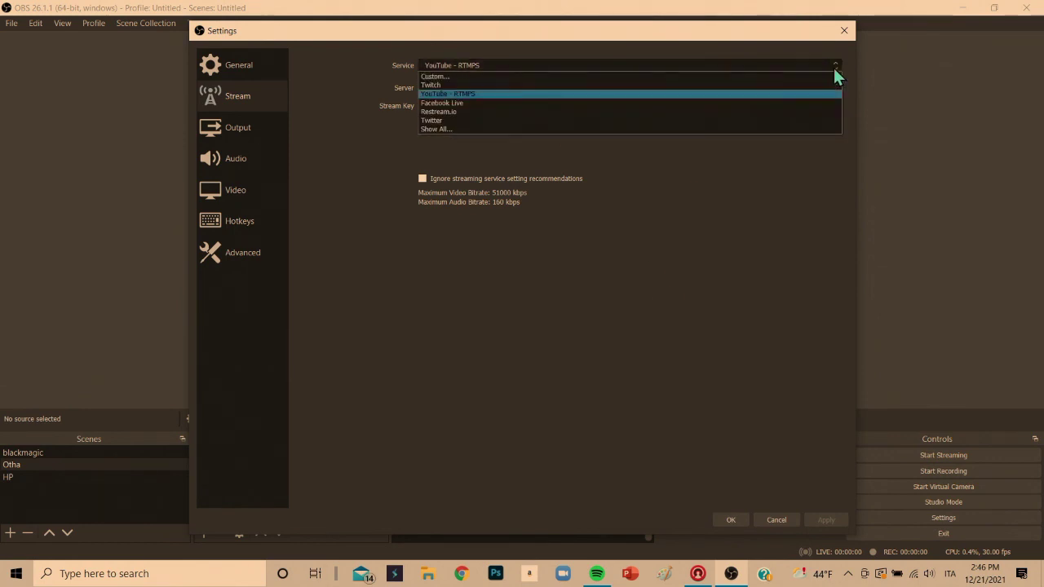